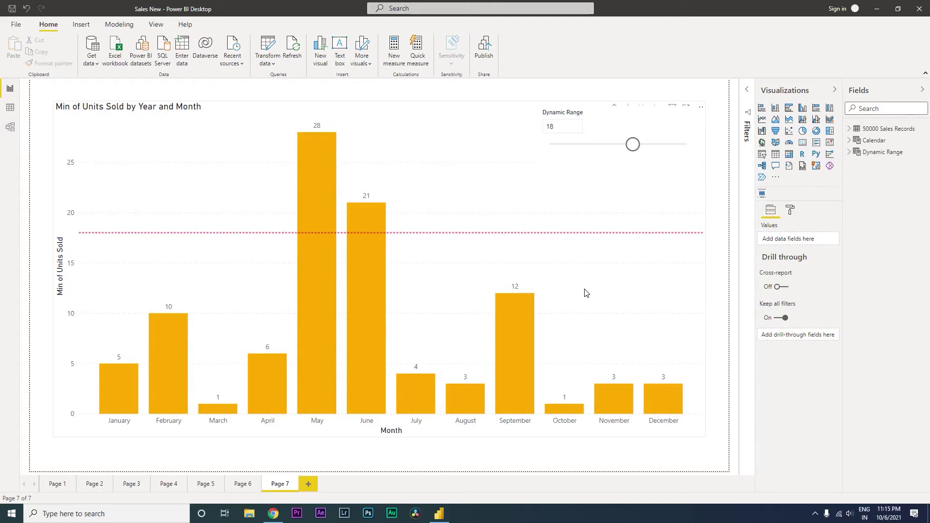
Slide the Dynamic Range slicer to 15 and back up, watching the dashed constant line follow
{"action": "left_click_drag", "start_coordinate": [633, 144], "coordinate": [604, 153]}
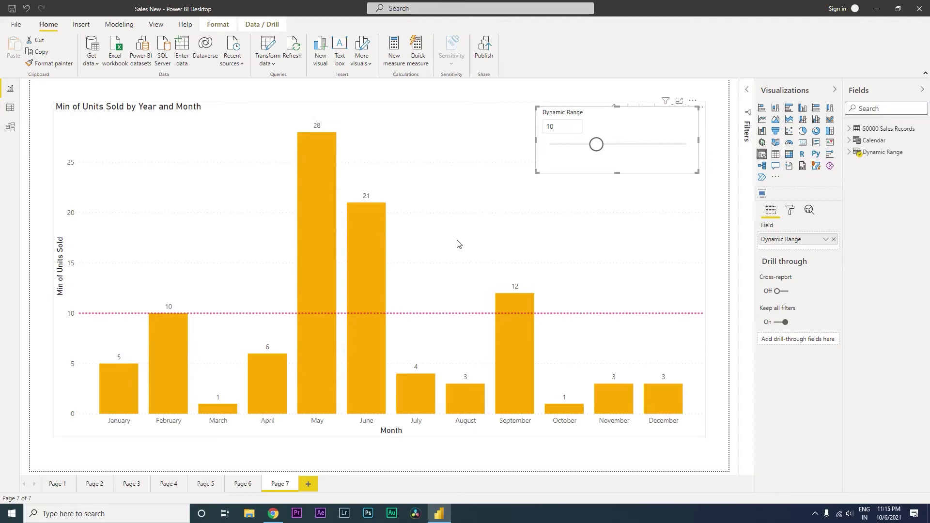
{"action": "left_click_drag", "start_coordinate": [602, 151], "coordinate": [622, 149]}
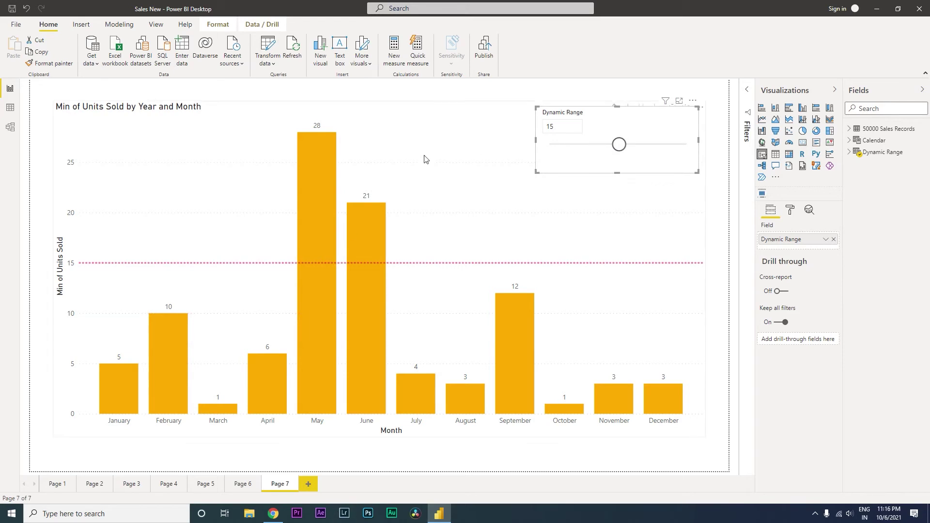
Copy the Min of Units Sold chart and paste it onto a new Page 8
{"action": "left_click", "coordinate": [414, 126]}
{"action": "key", "text": "ctrl+c"}
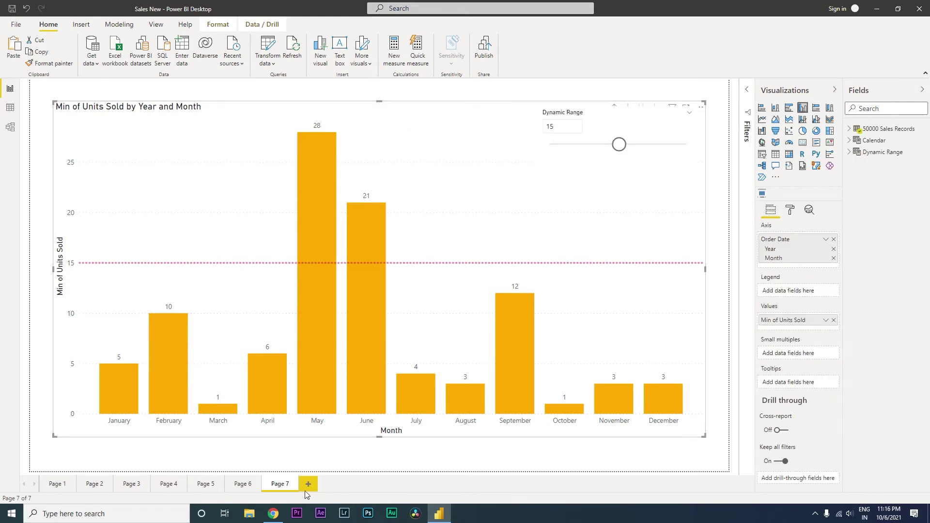
{"action": "left_click", "coordinate": [307, 485]}
{"action": "key", "text": "ctrl+v"}
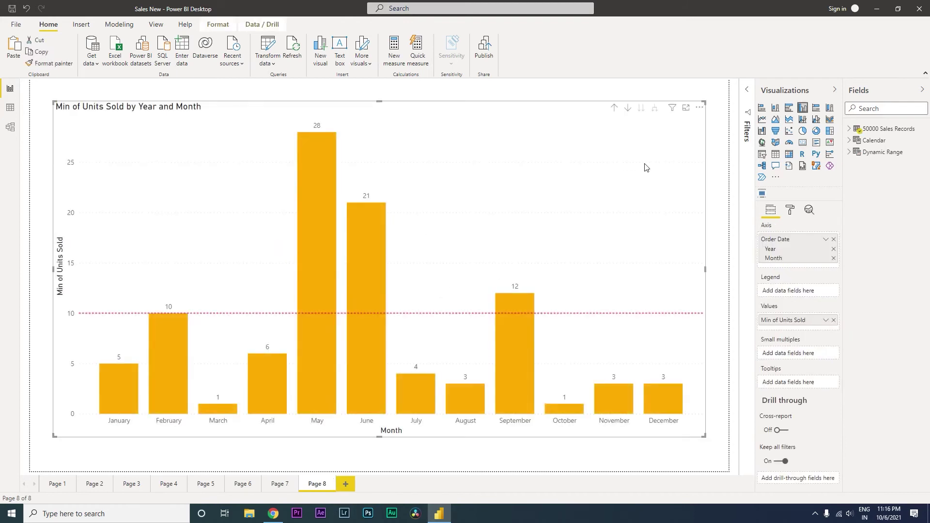
Delete Constant line 1 from the pasted chart's Analytics settings
{"action": "left_click", "coordinate": [794, 215]}
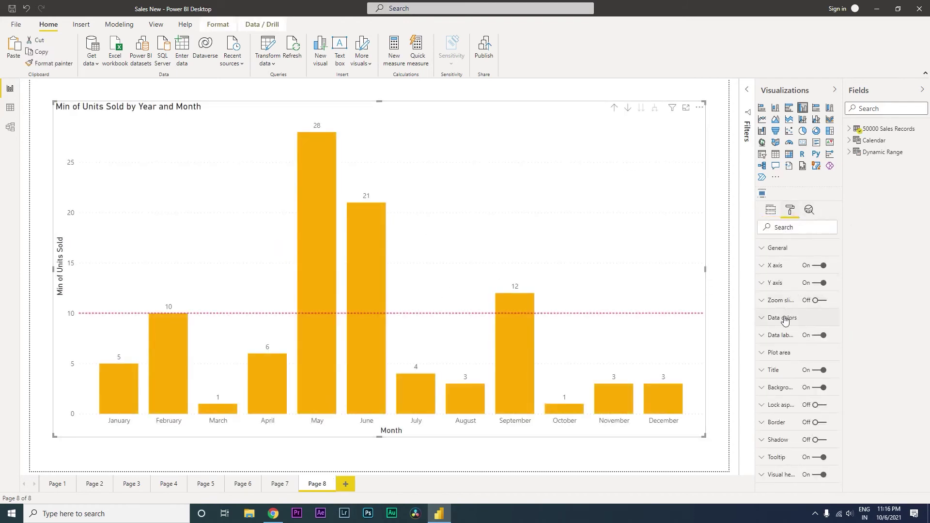
{"action": "left_click", "coordinate": [809, 211]}
{"action": "left_click", "coordinate": [827, 264]}
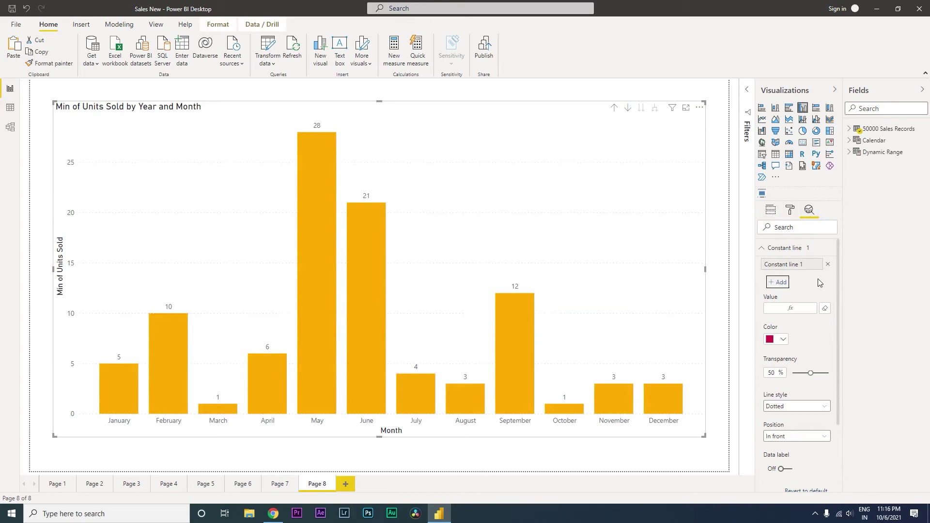
{"action": "left_click", "coordinate": [765, 249]}
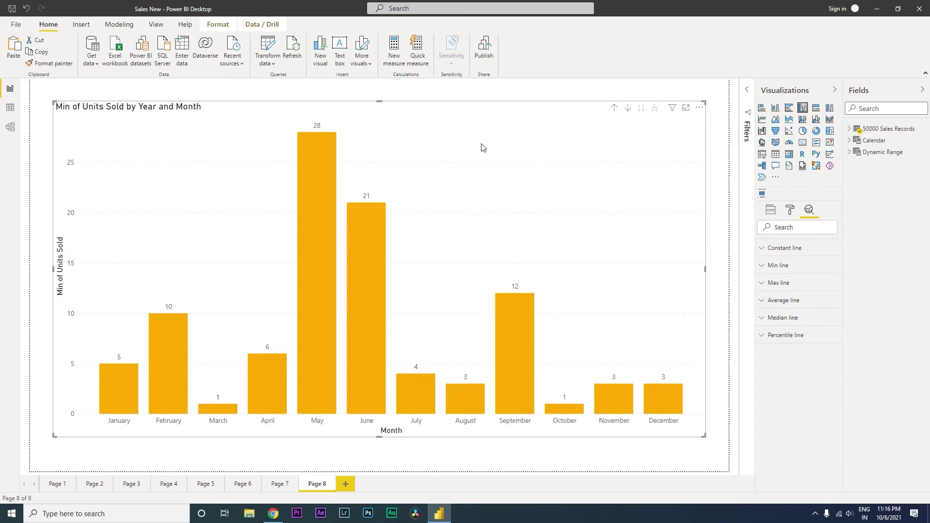
{"action": "left_click", "coordinate": [773, 210]}
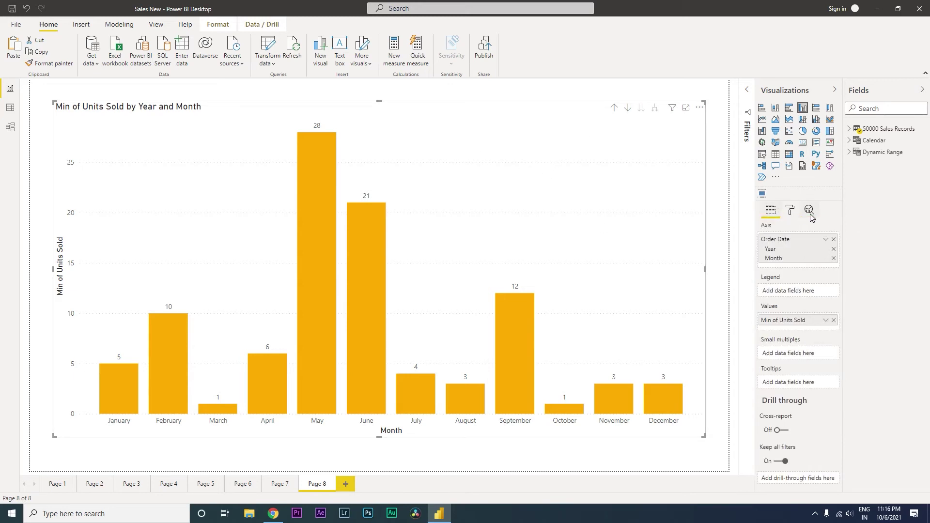
Add a new constant line with value 10 and make it black
{"action": "left_click", "coordinate": [810, 212]}
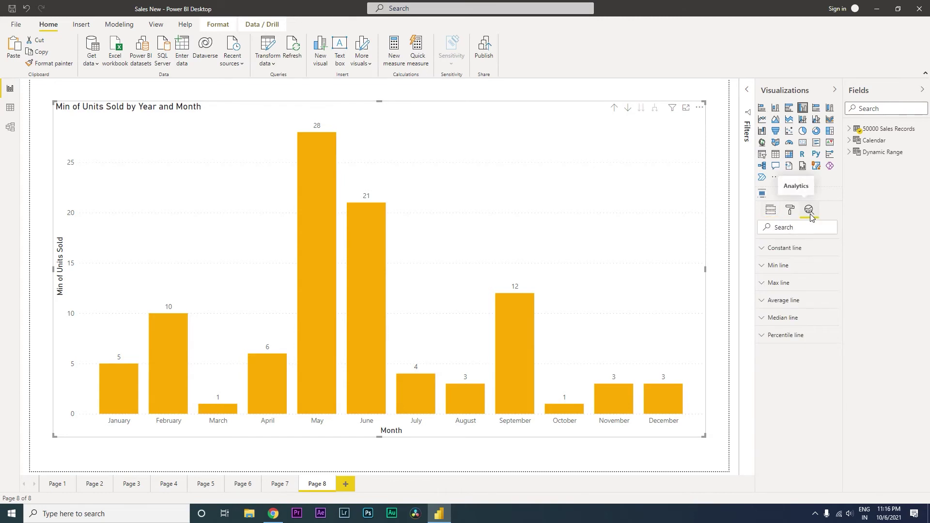
{"action": "left_click", "coordinate": [769, 249]}
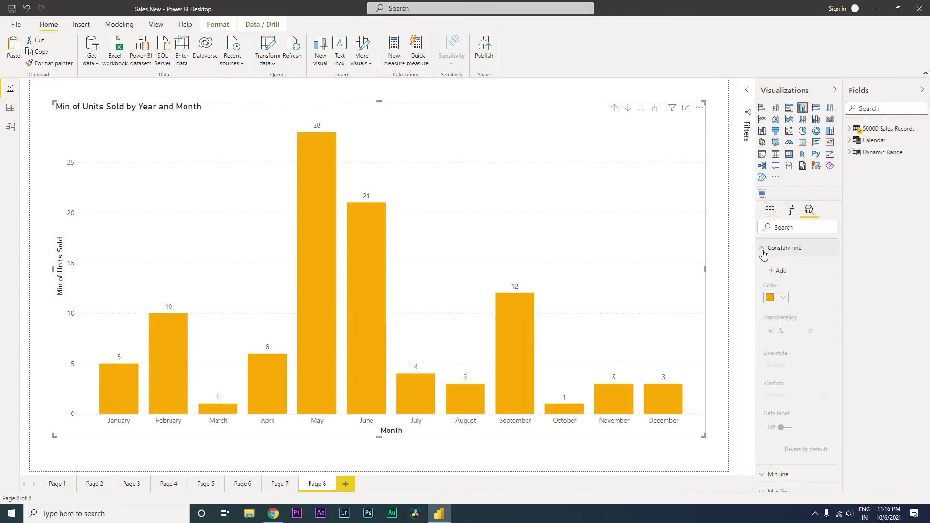
{"action": "left_click", "coordinate": [785, 271]}
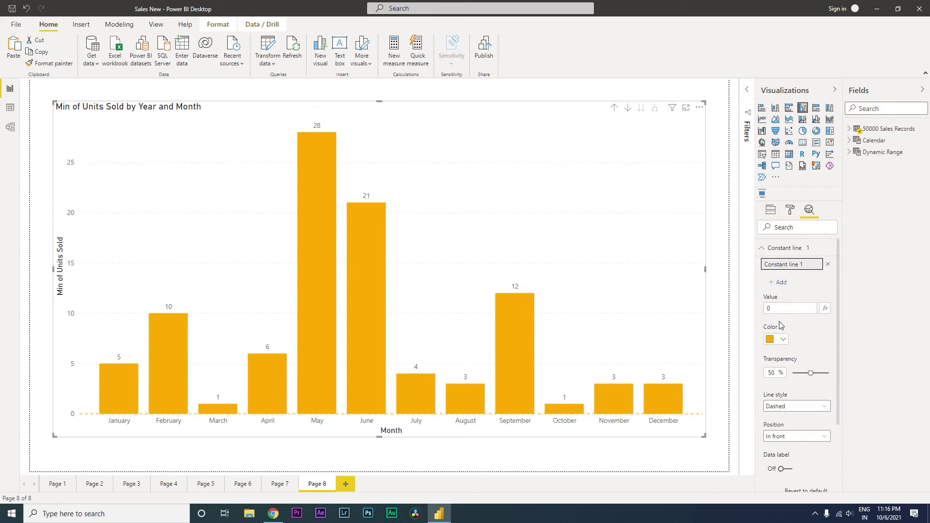
{"action": "left_click", "coordinate": [779, 308]}
{"action": "type", "text": "10"}
{"action": "left_click", "coordinate": [785, 339]}
{"action": "left_click", "coordinate": [796, 186]}
Try solid and dotted line styles, settling on a dashed constant line
{"action": "left_click_drag", "start_coordinate": [838, 319], "coordinate": [839, 354]}
{"action": "left_click", "coordinate": [800, 359]}
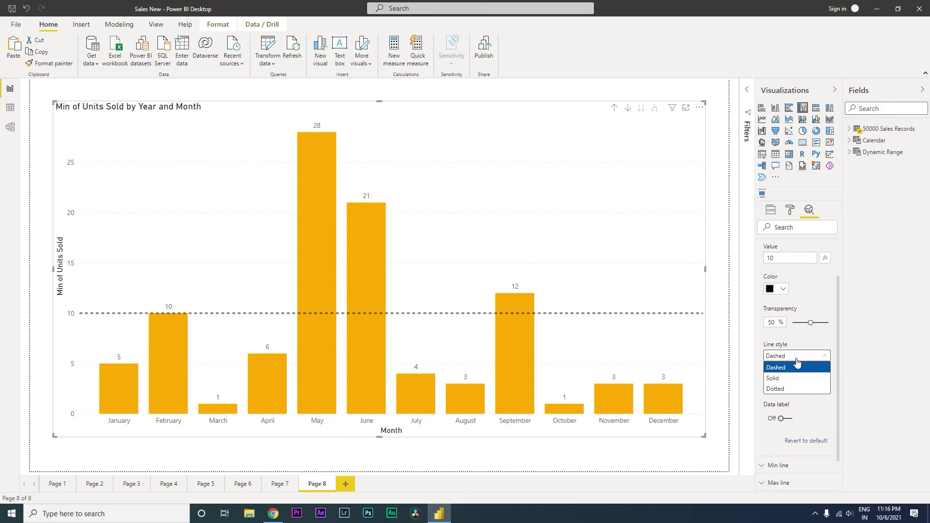
{"action": "left_click", "coordinate": [786, 376]}
{"action": "left_click", "coordinate": [790, 358]}
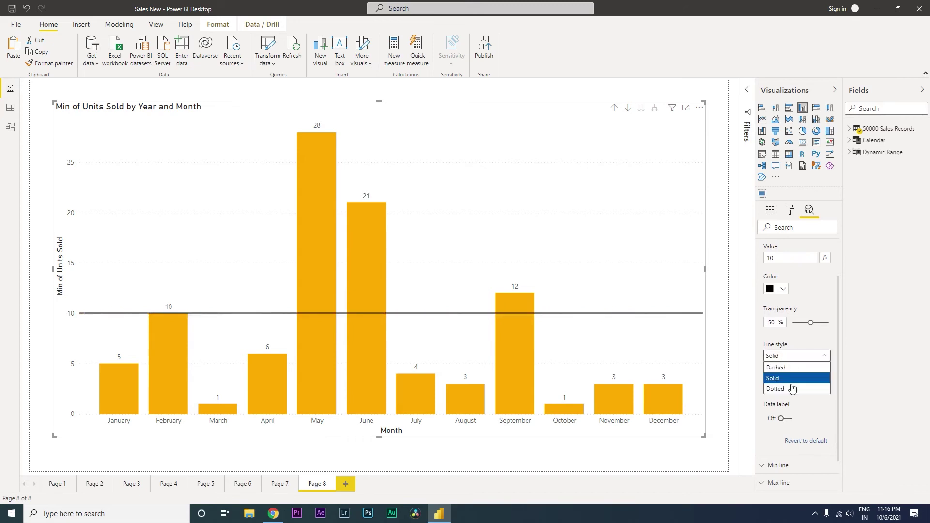
{"action": "left_click", "coordinate": [789, 386]}
{"action": "left_click", "coordinate": [791, 359]}
{"action": "left_click", "coordinate": [788, 367]}
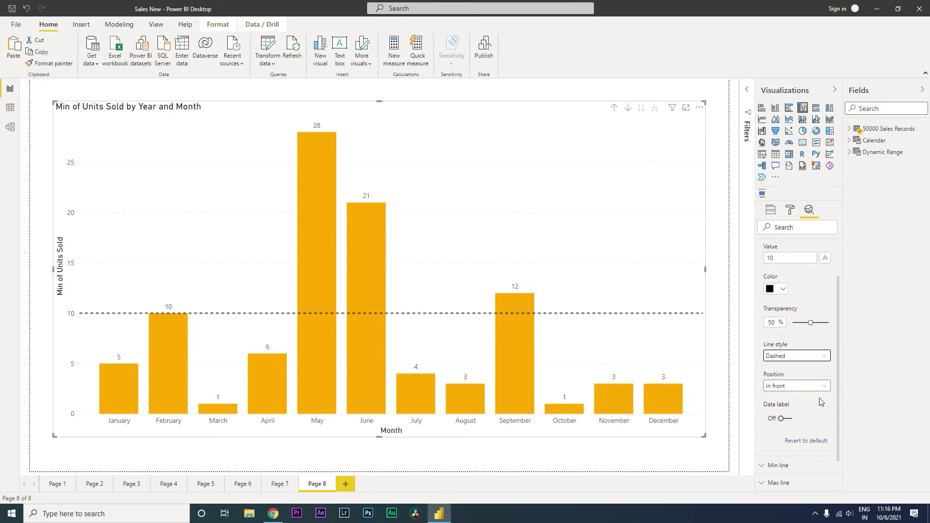
Try the line behind the bars, then position it in front
{"action": "left_click", "coordinate": [788, 386]}
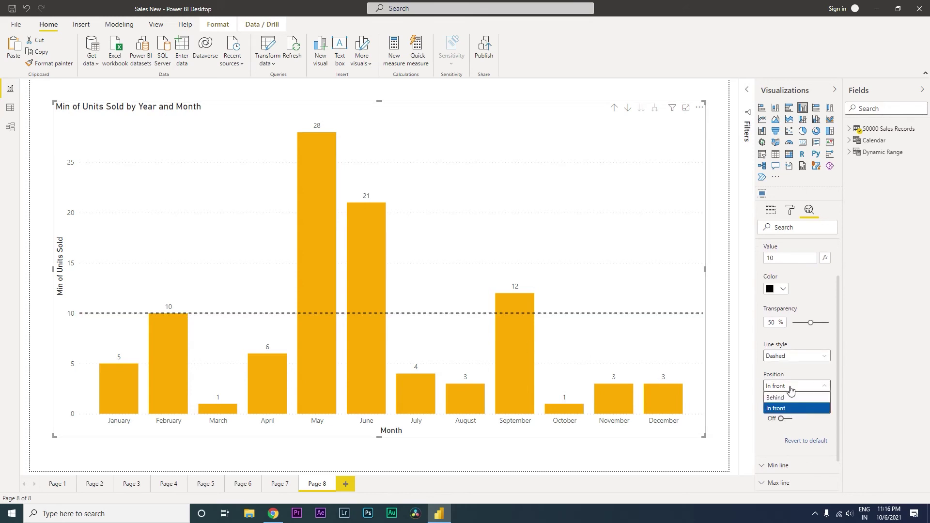
{"action": "left_click", "coordinate": [790, 397]}
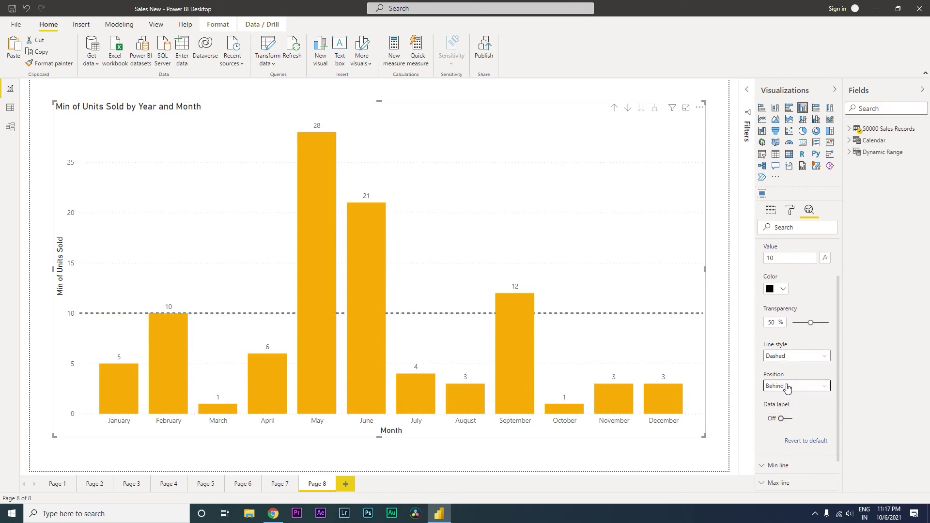
{"action": "left_click", "coordinate": [787, 386]}
{"action": "left_click", "coordinate": [789, 407]}
{"action": "scroll", "coordinate": [840, 349], "scroll_direction": "up", "scroll_amount": 1}
{"action": "scroll", "coordinate": [840, 348], "scroll_direction": "up", "scroll_amount": 1}
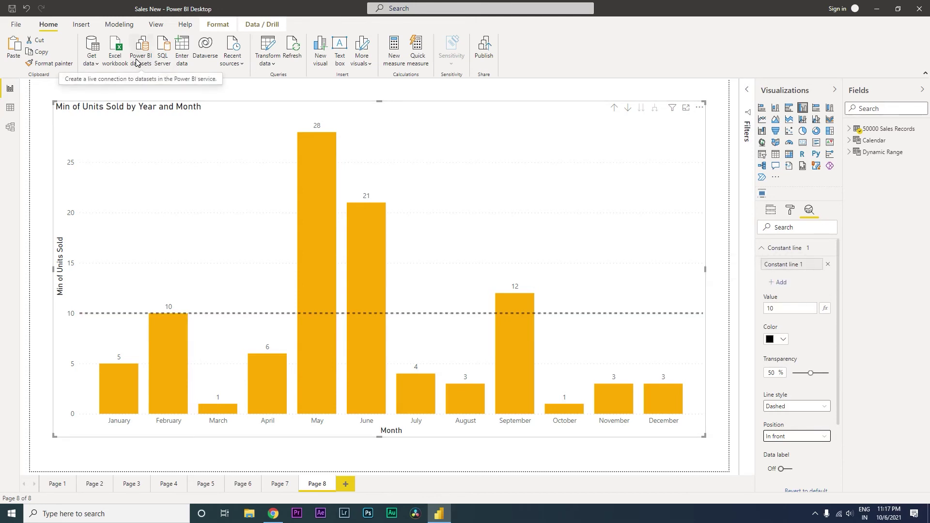
{"action": "left_click", "coordinate": [129, 25]}
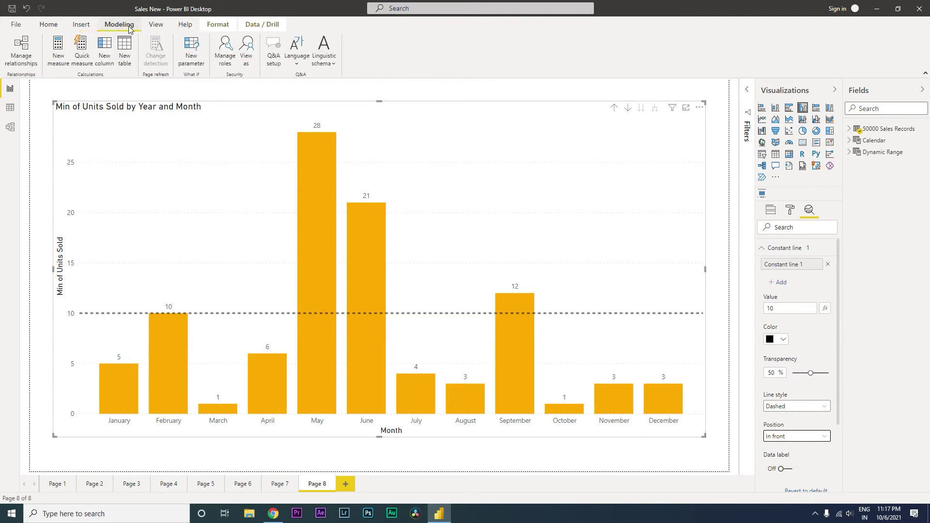
Create What-if parameter 'Dynamic Constant Line' from 0 to 30, increment 1, with a slicer
{"action": "left_click", "coordinate": [196, 59]}
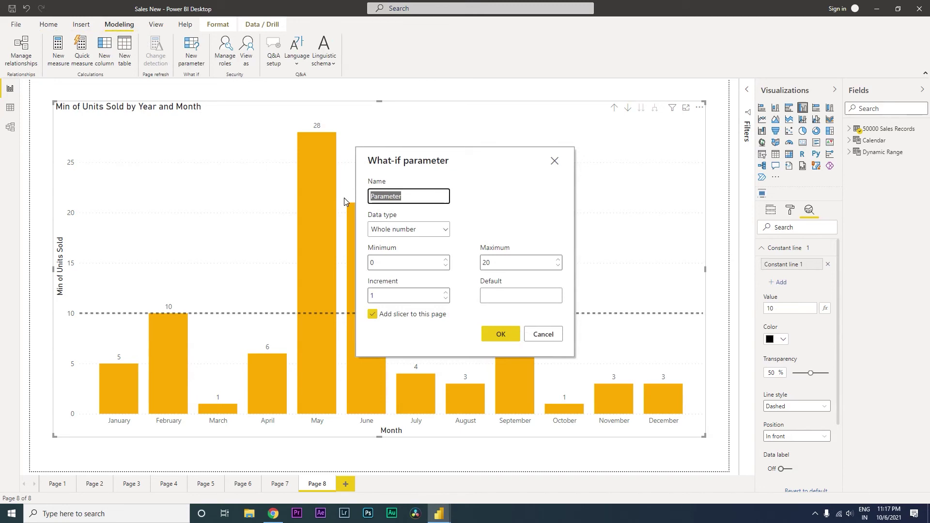
{"action": "type", "text": "Dynamic Constant Line"}
{"action": "double_click", "coordinate": [392, 268]}
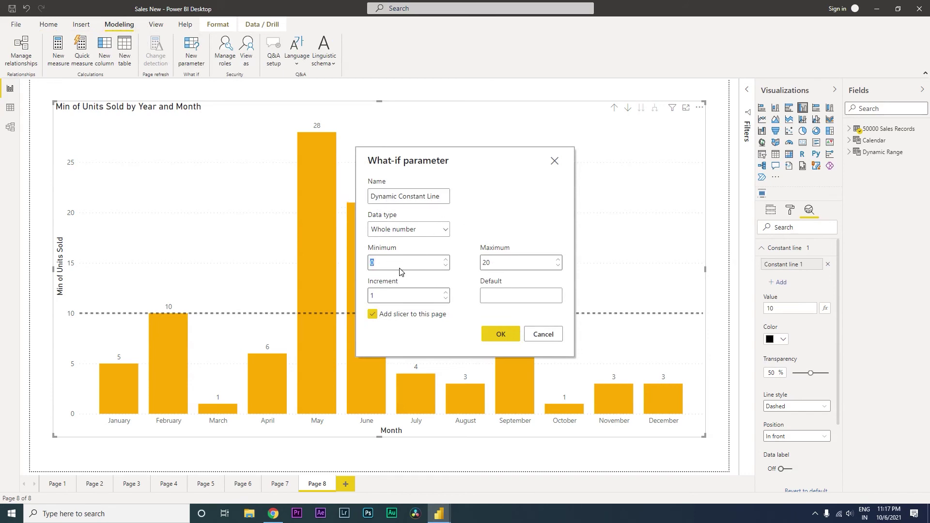
{"action": "double_click", "coordinate": [509, 267]}
{"action": "type", "text": "30"}
{"action": "type", "text": "2"}
{"action": "key", "text": "Tab"}
{"action": "double_click", "coordinate": [402, 301]}
{"action": "type", "text": "1"}
{"action": "key", "text": "Tab"}
{"action": "left_click", "coordinate": [492, 336]}
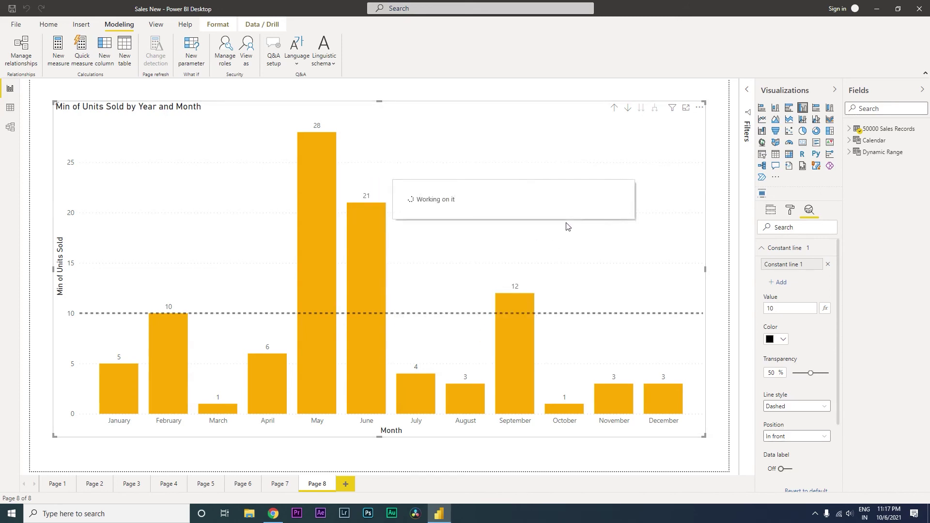
Move the slicer to the chart's upper right, shorten it, and set it to 14
{"action": "left_click_drag", "start_coordinate": [196, 153], "coordinate": [642, 133]}
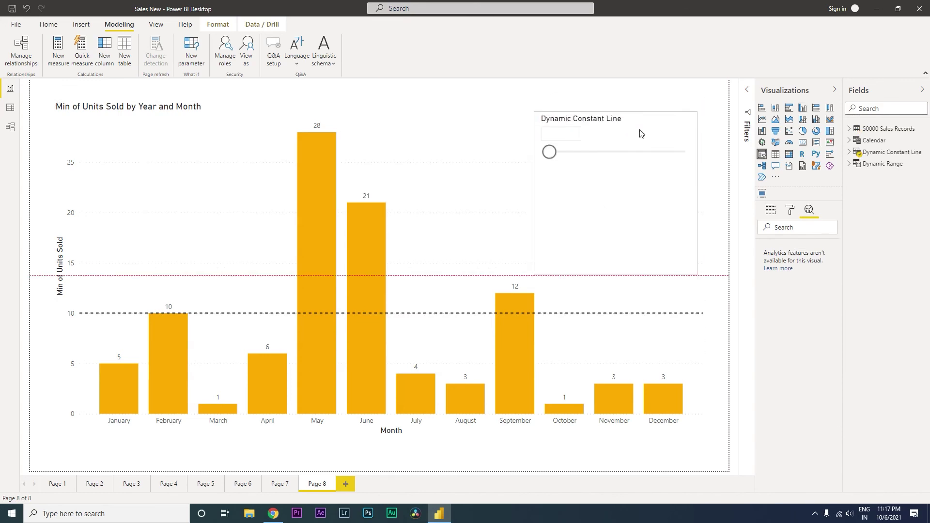
{"action": "left_click_drag", "start_coordinate": [617, 275], "coordinate": [614, 176]}
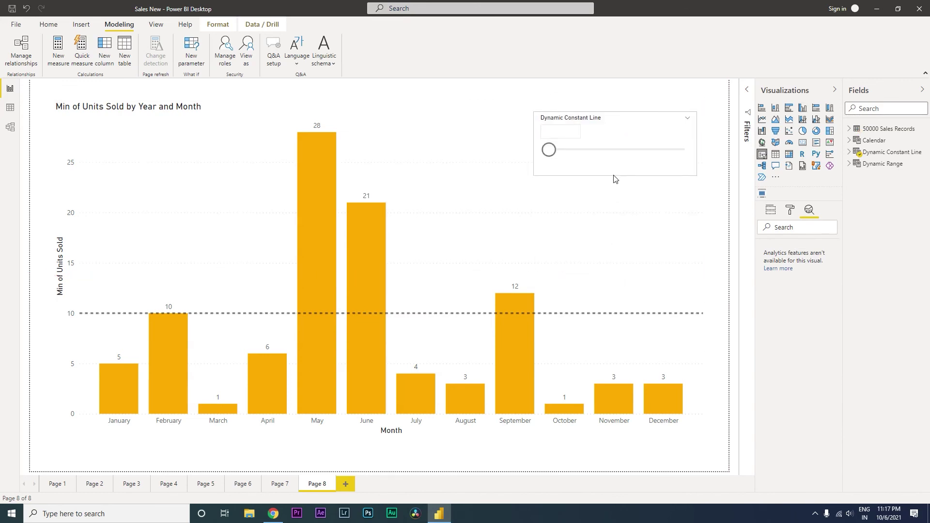
{"action": "left_click_drag", "start_coordinate": [549, 151], "coordinate": [618, 155]}
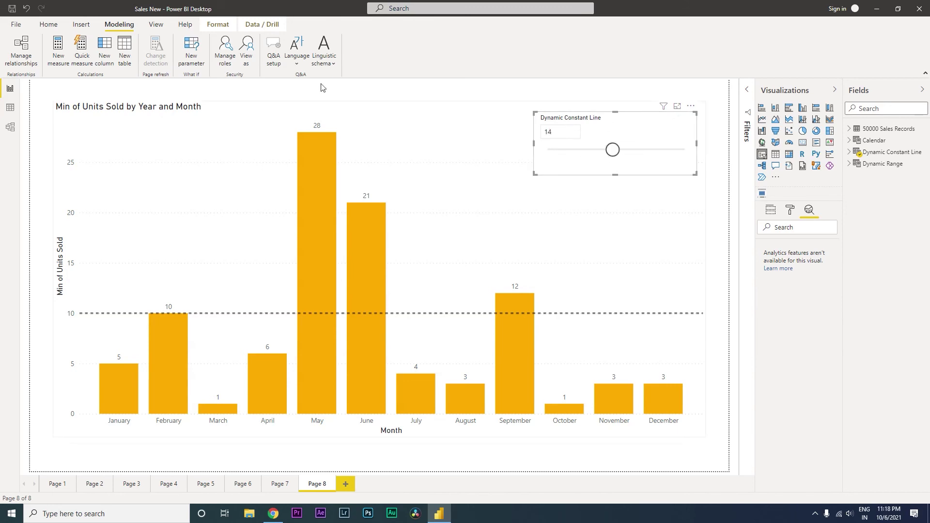
Bring the Dynamic Constant Line slicer to the front of the chart
{"action": "left_click", "coordinate": [222, 27]}
{"action": "left_click", "coordinate": [133, 64]}
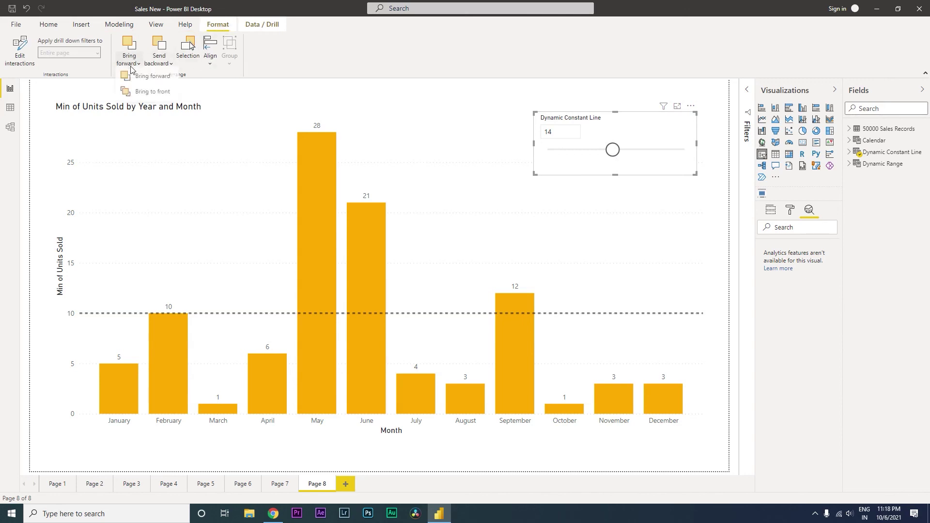
{"action": "left_click", "coordinate": [149, 98]}
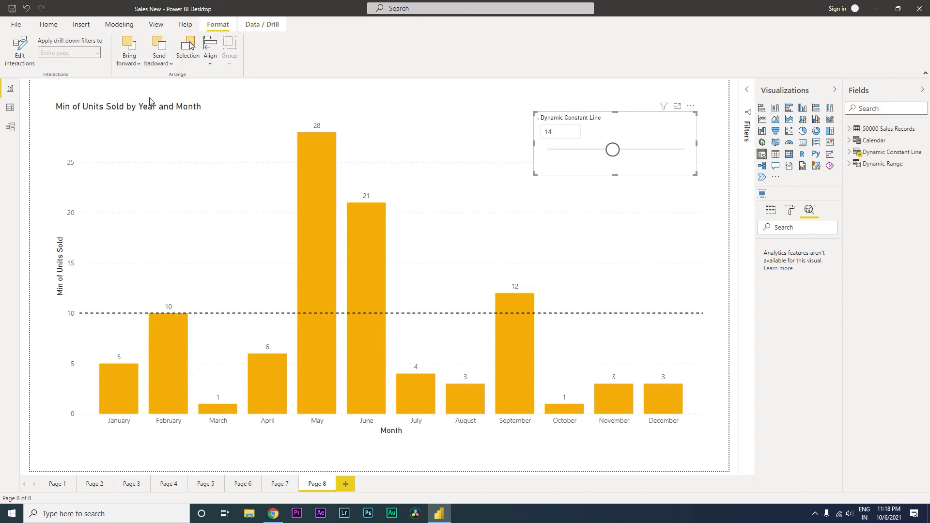
{"action": "left_click", "coordinate": [724, 166]}
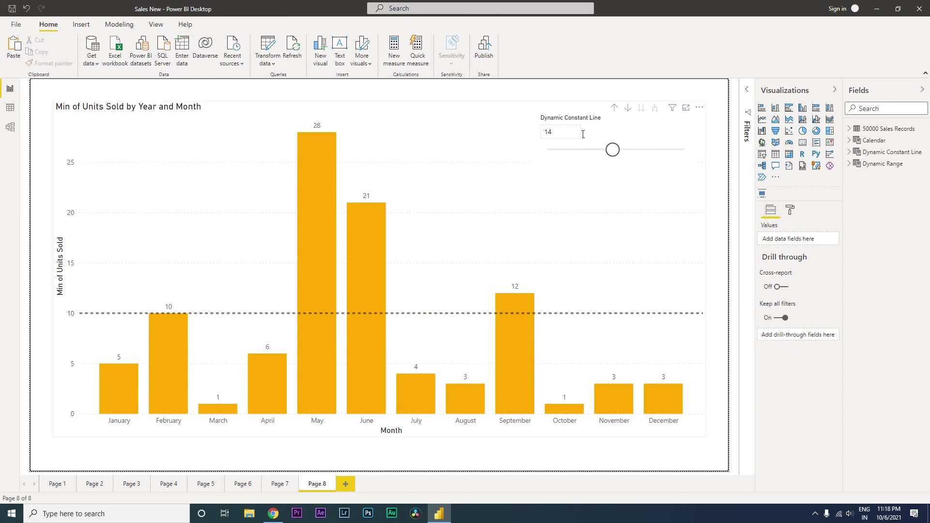
Bind the constant line's Value via fx to the Dynamic Constant Line Value field
{"action": "left_click", "coordinate": [790, 210]}
{"action": "left_click", "coordinate": [581, 233]}
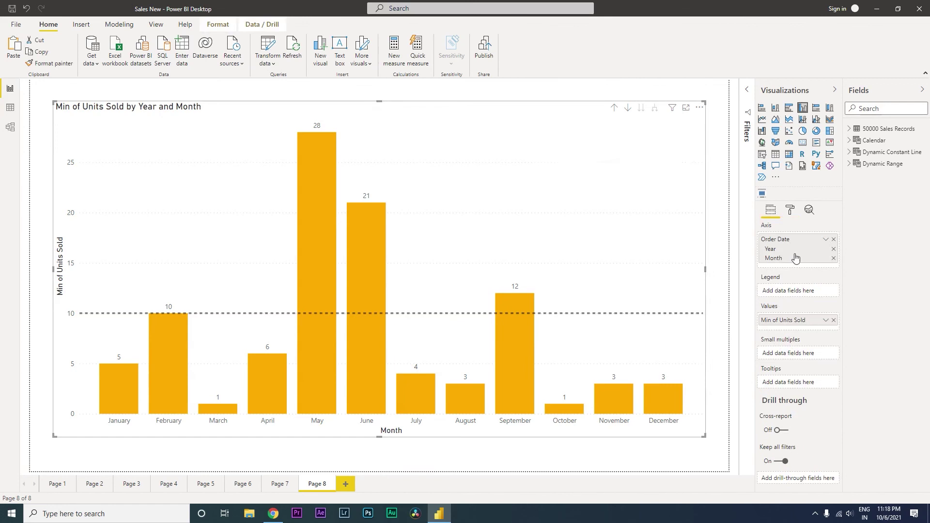
{"action": "left_click", "coordinate": [808, 210]}
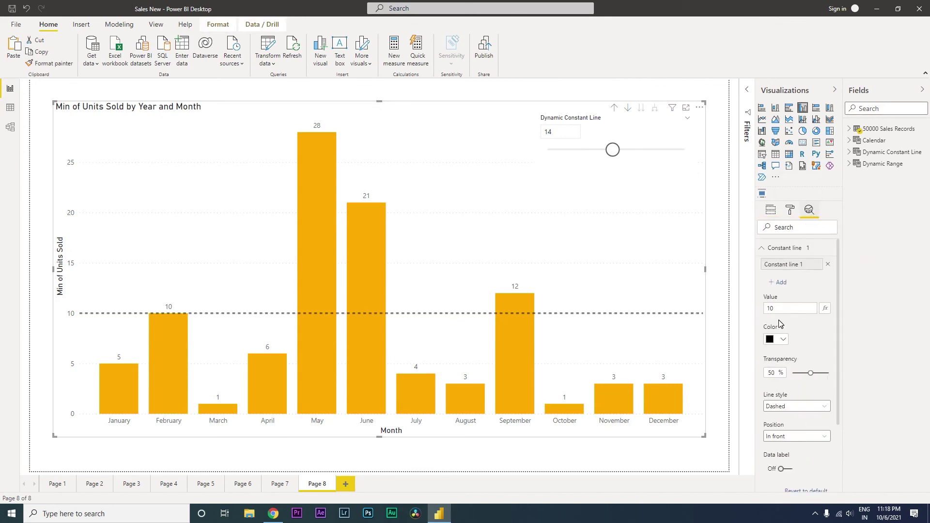
{"action": "left_click", "coordinate": [825, 310]}
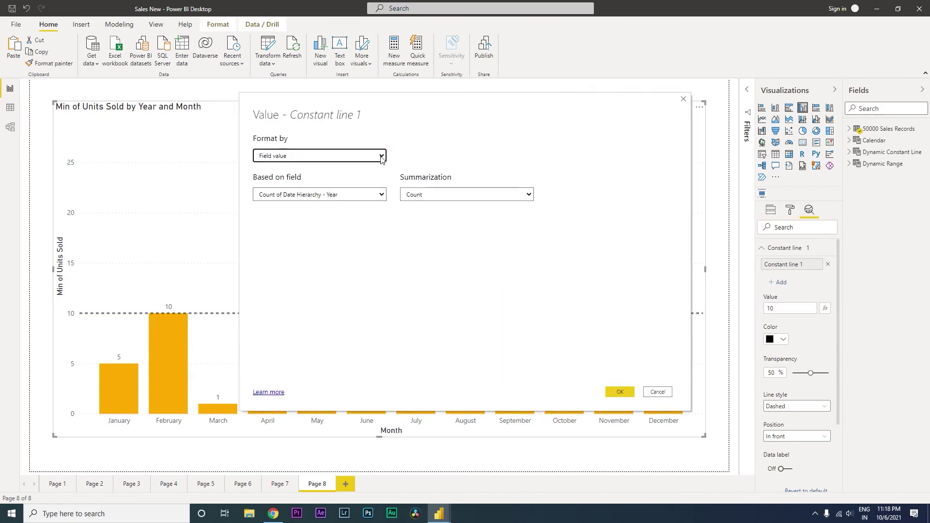
{"action": "left_click", "coordinate": [381, 194]}
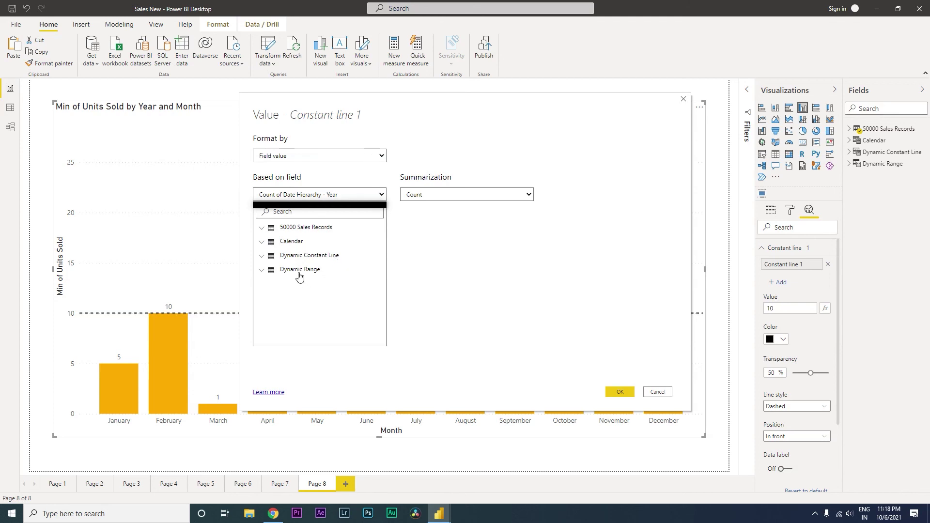
{"action": "left_click", "coordinate": [272, 259]}
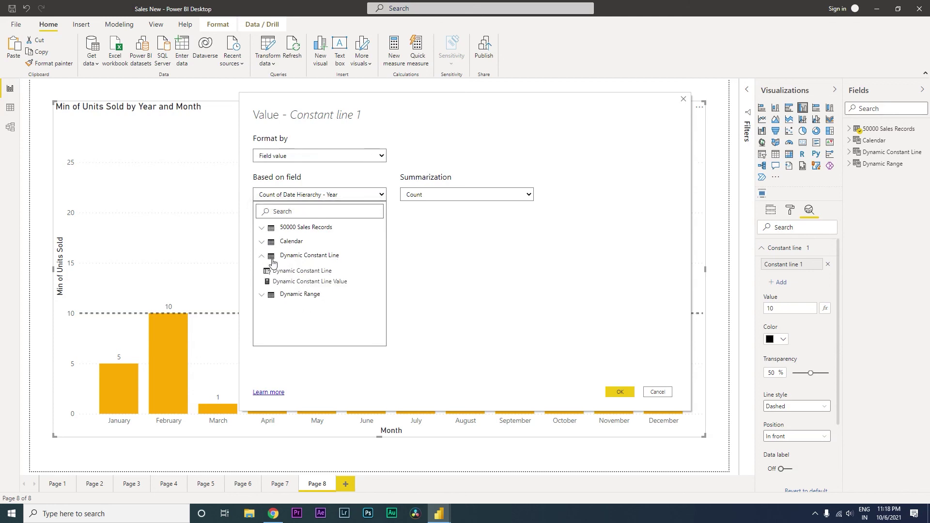
{"action": "left_click", "coordinate": [322, 284]}
{"action": "left_click", "coordinate": [620, 391]}
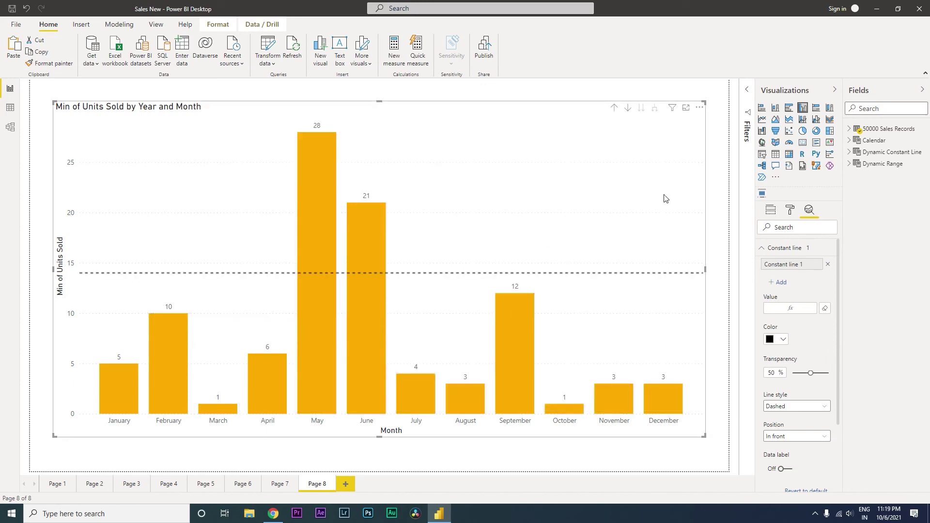
{"action": "left_click", "coordinate": [713, 204]}
Bring the Dynamic Constant Line slicer to front and slide it to 9, moving the line
{"action": "left_click", "coordinate": [638, 200]}
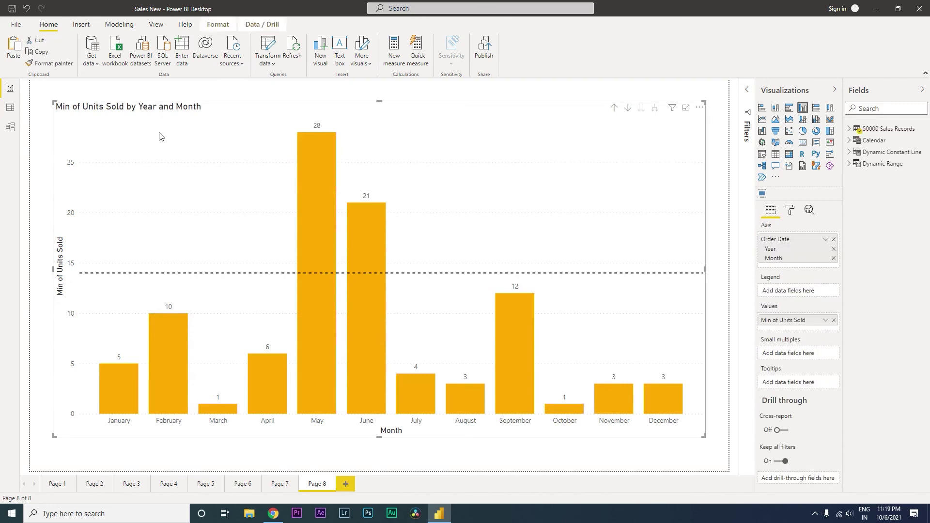
{"action": "left_click", "coordinate": [720, 204]}
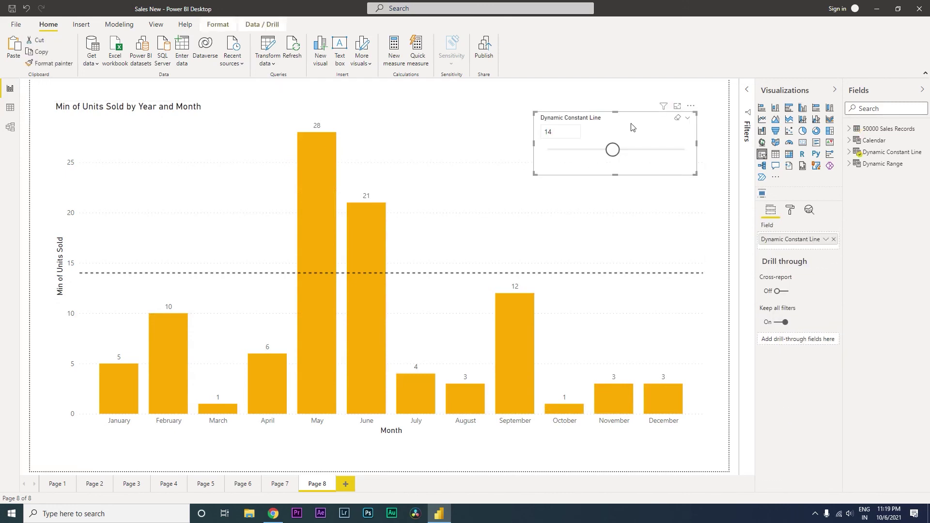
{"action": "left_click", "coordinate": [221, 25]}
{"action": "left_click", "coordinate": [129, 53]}
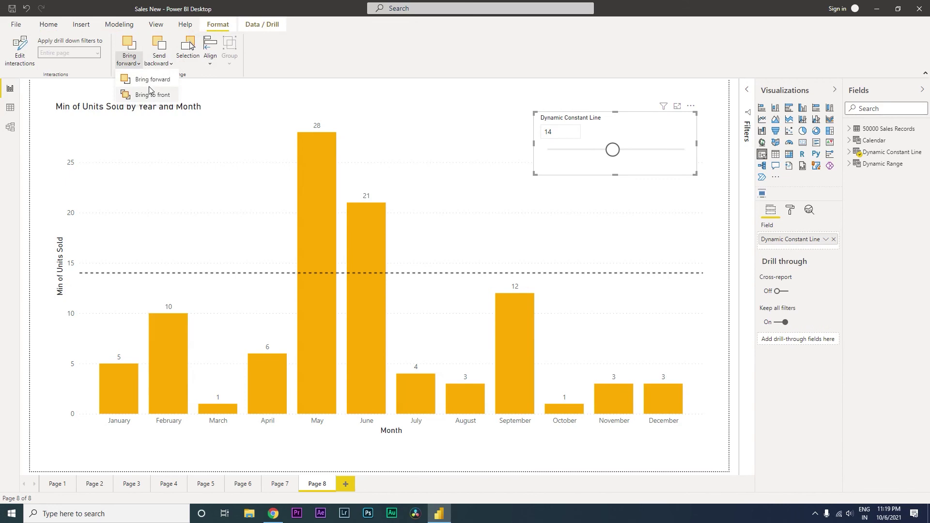
{"action": "left_click", "coordinate": [152, 95]}
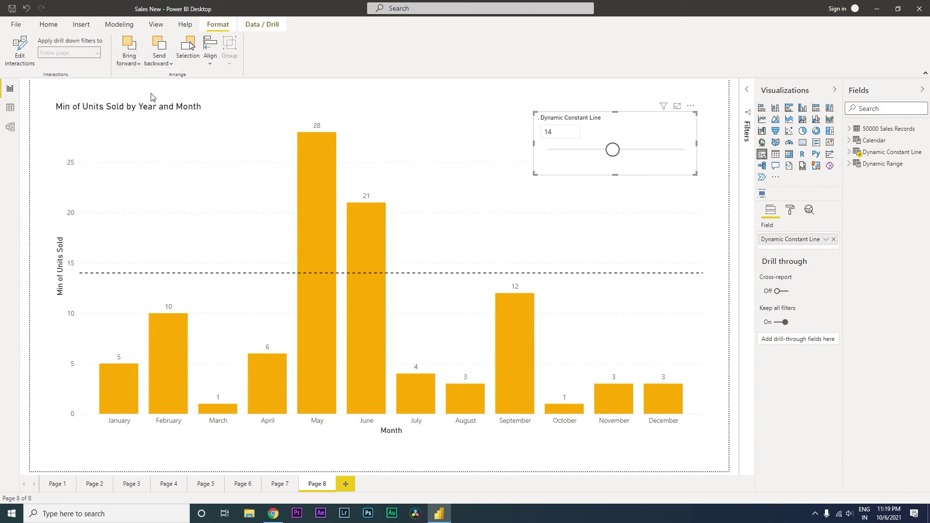
{"action": "left_click", "coordinate": [725, 211]}
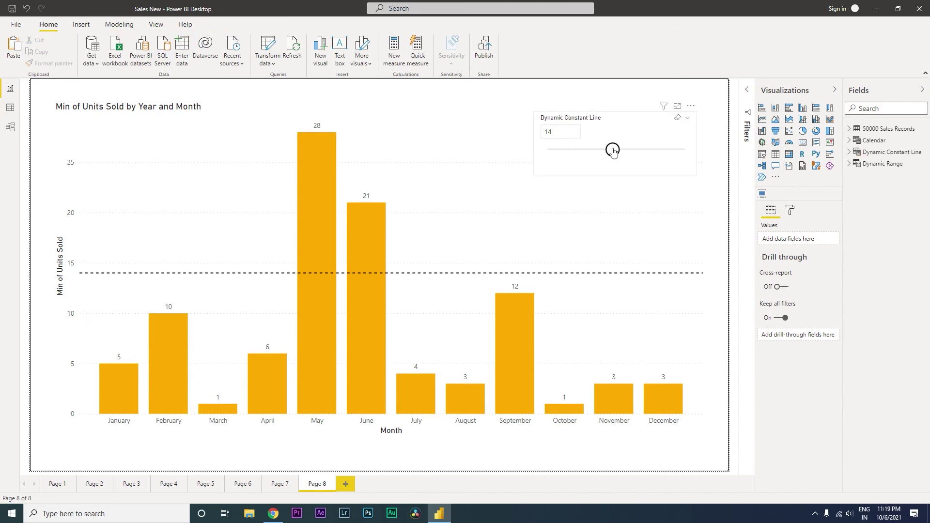
{"action": "mouse_move", "coordinate": [612, 149]}
{"action": "left_mouse_down"}
{"action": "mouse_move", "coordinate": [563, 151]}
{"action": "mouse_move", "coordinate": [595, 155]}
{"action": "left_mouse_up"}
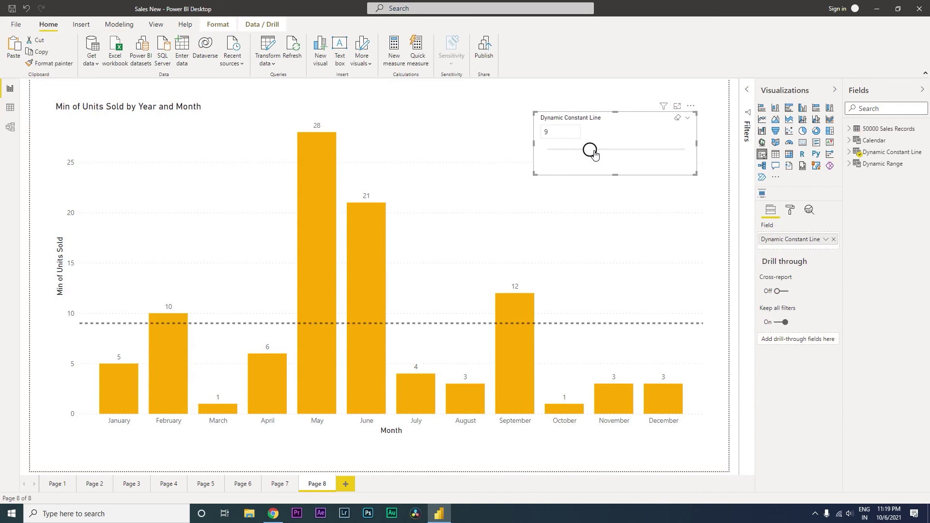